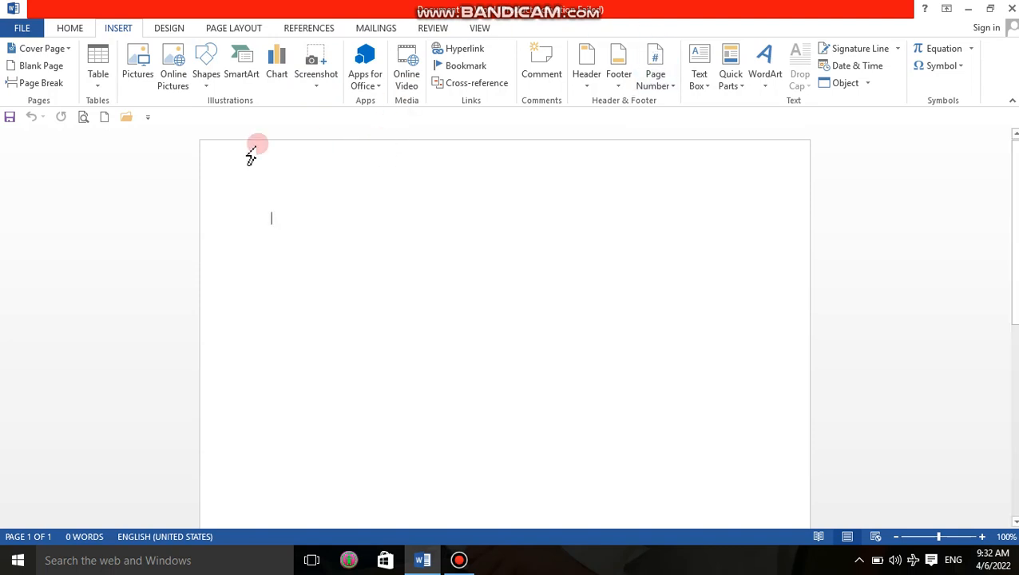
Step: Draw a rectangle near the top of the page, about 2.68" high and 4.99" wide
left_click(206, 76)
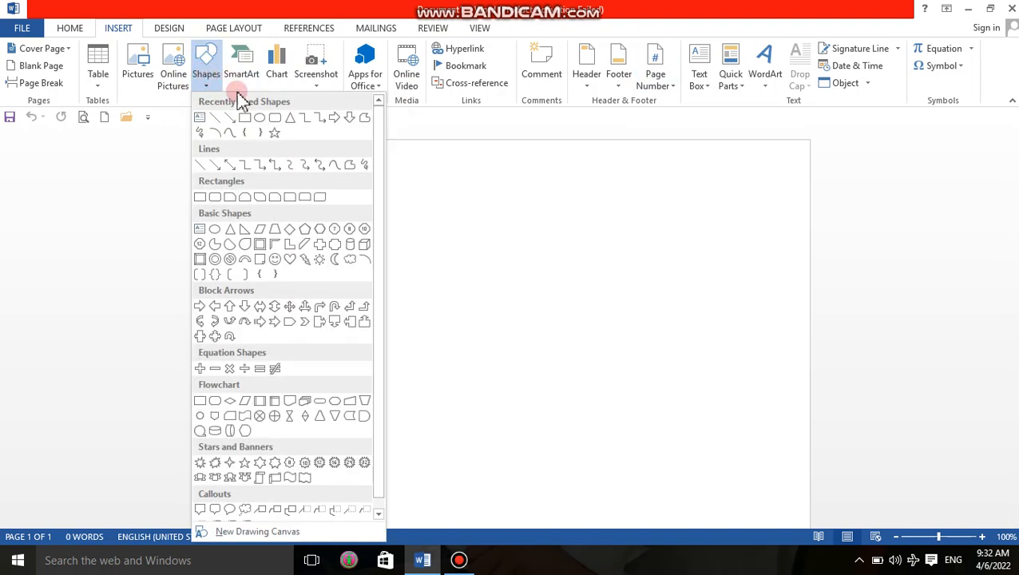
left_click(245, 118)
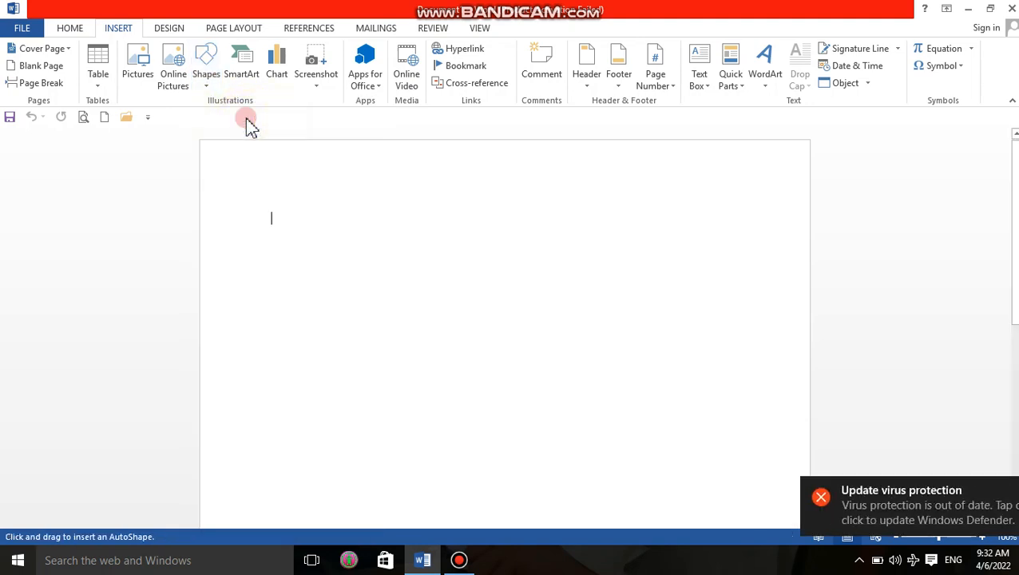
mouse_move(294, 217)
left_mouse_down()
mouse_move(352, 282)
mouse_move(443, 325)
mouse_move(606, 366)
mouse_move(614, 401)
mouse_move(602, 399)
left_mouse_up()
left_click_drag(471, 302, 505, 282)
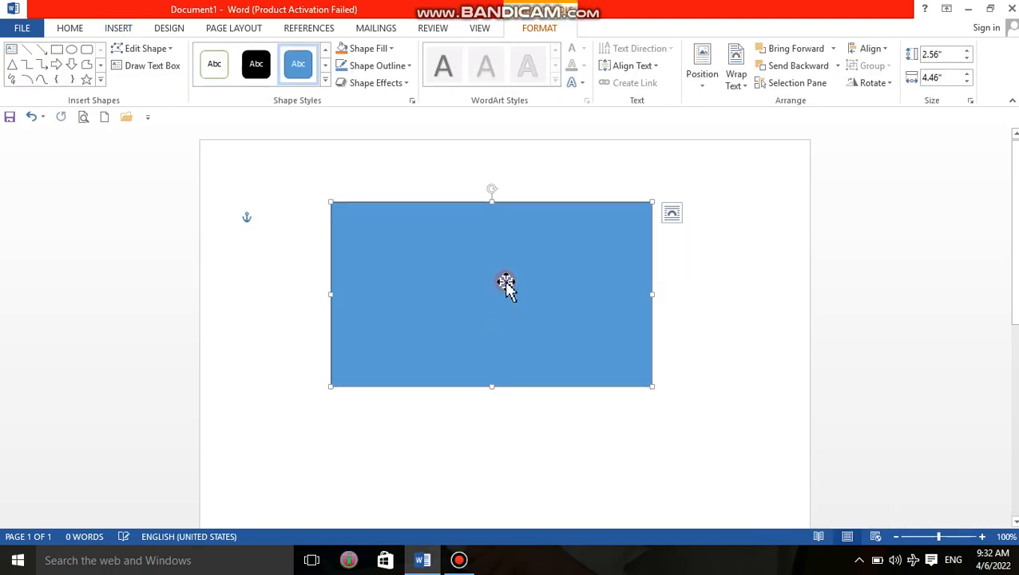
left_click_drag(330, 294, 313, 294)
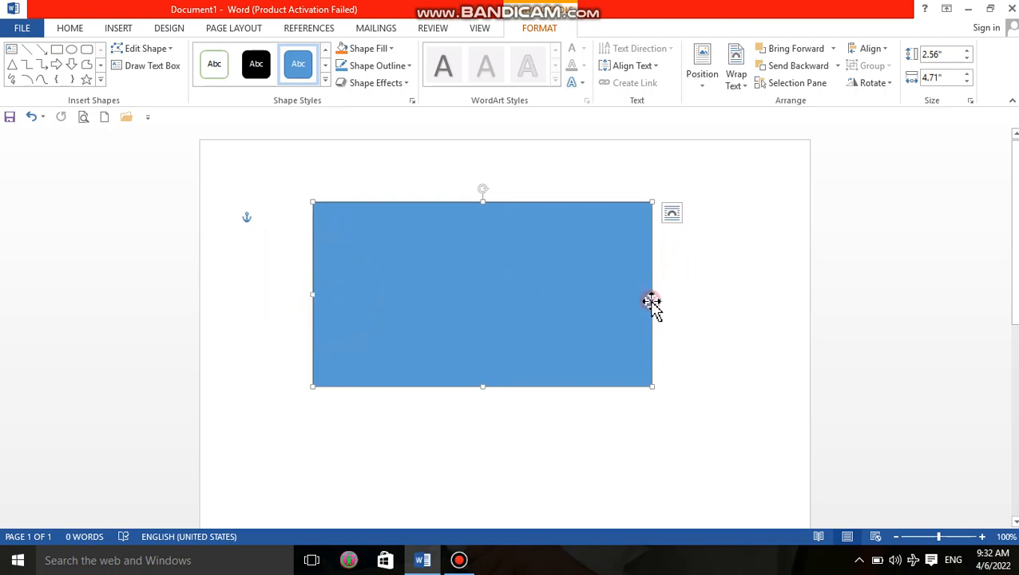
left_click_drag(652, 294, 672, 294)
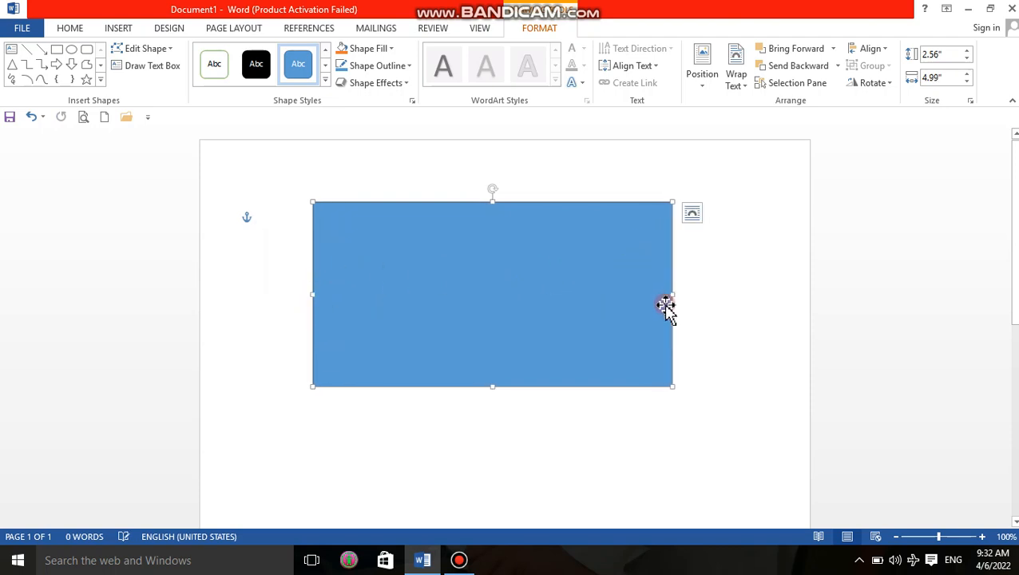
left_click_drag(493, 387, 492, 394)
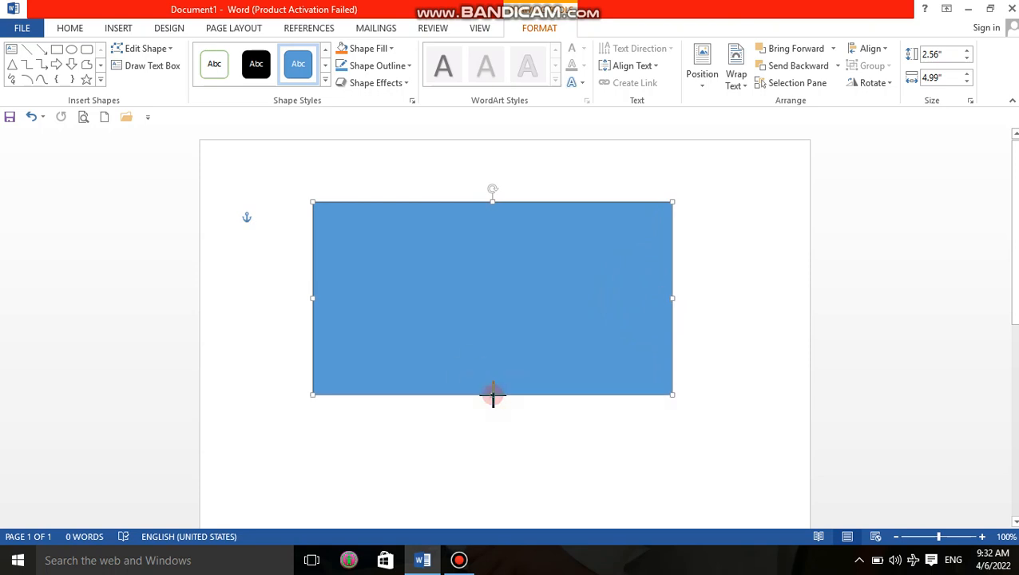
Step: Remove the fill from the large rectangle
right_click(471, 277)
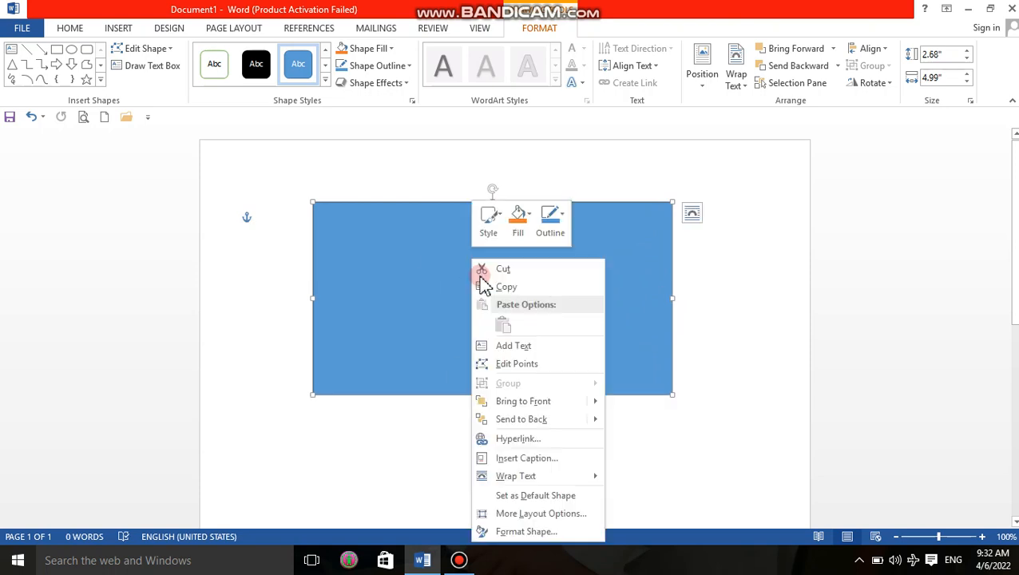
left_click(384, 52)
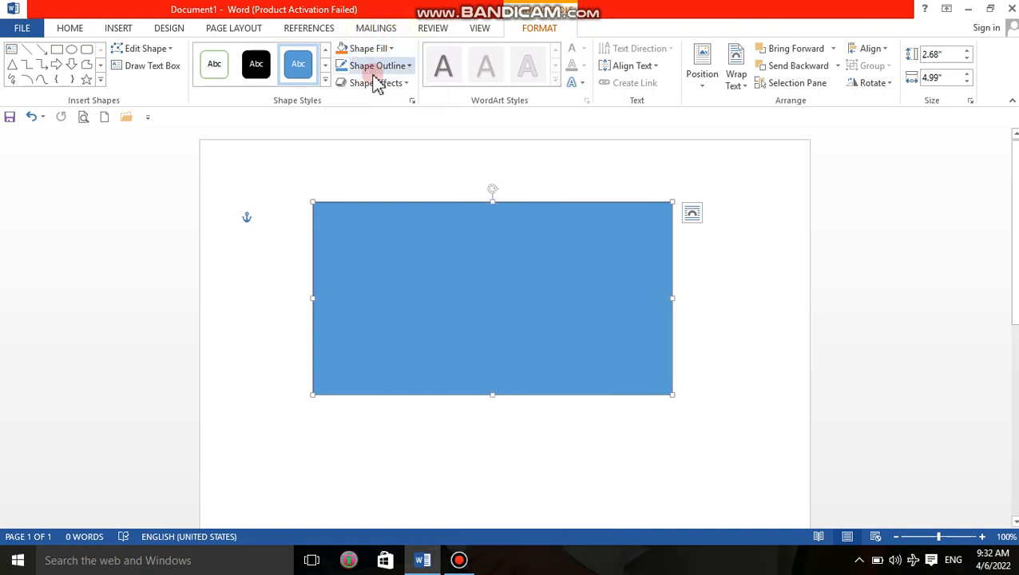
left_click(390, 50)
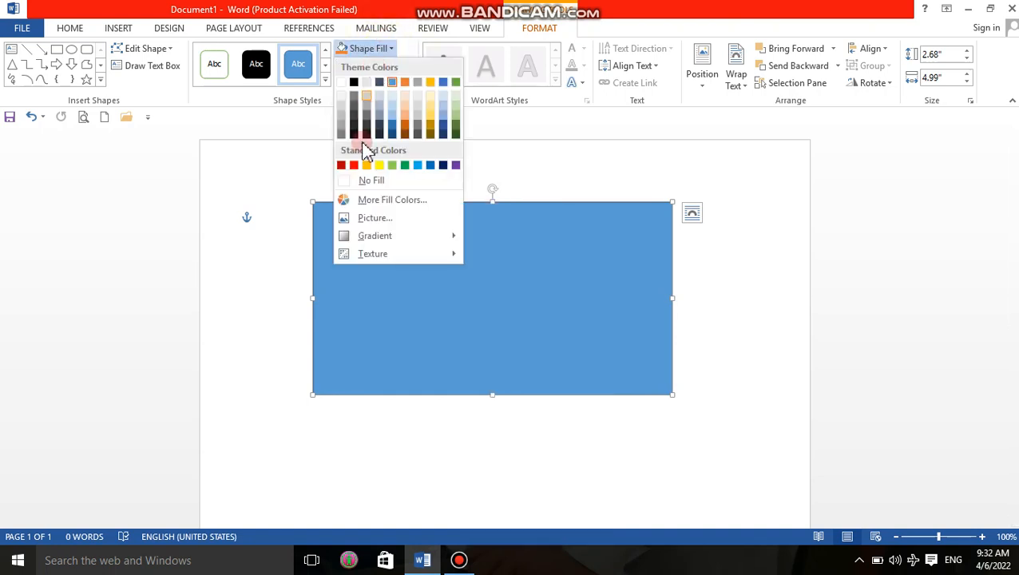
left_click(367, 182)
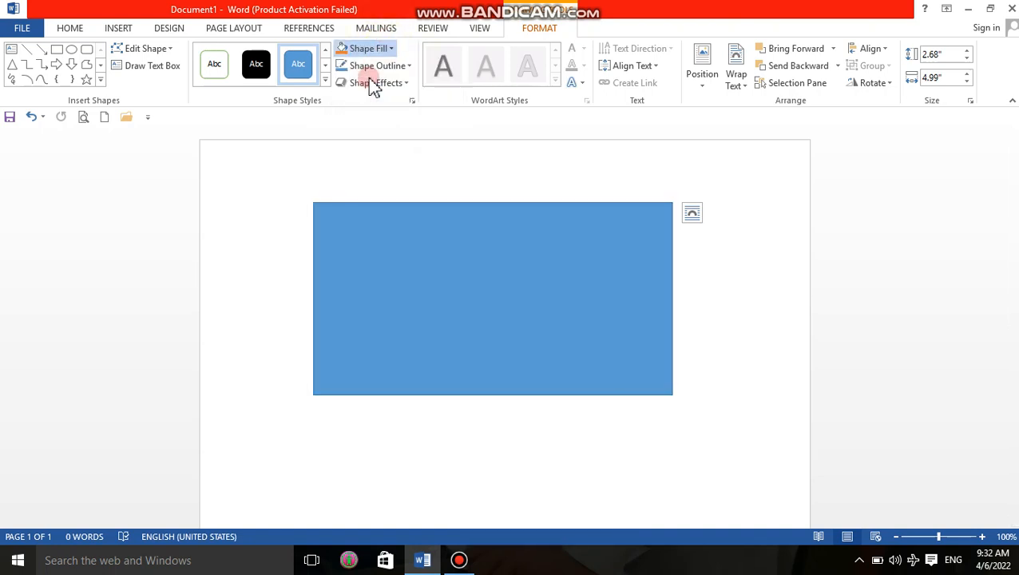
Step: Give the large rectangle a black outline with a weight of 2¼ pt
left_click(386, 67)
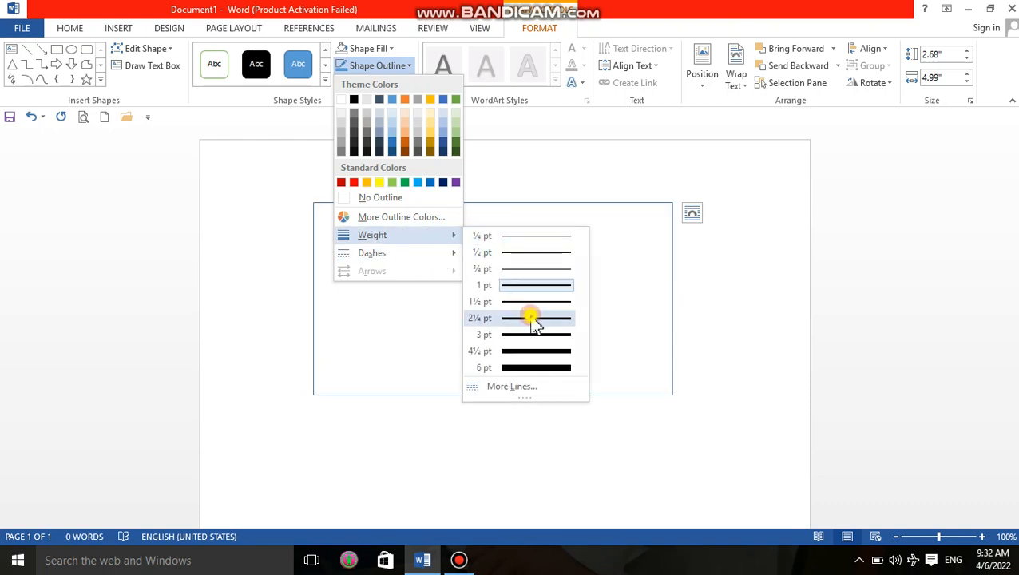
left_click(533, 319)
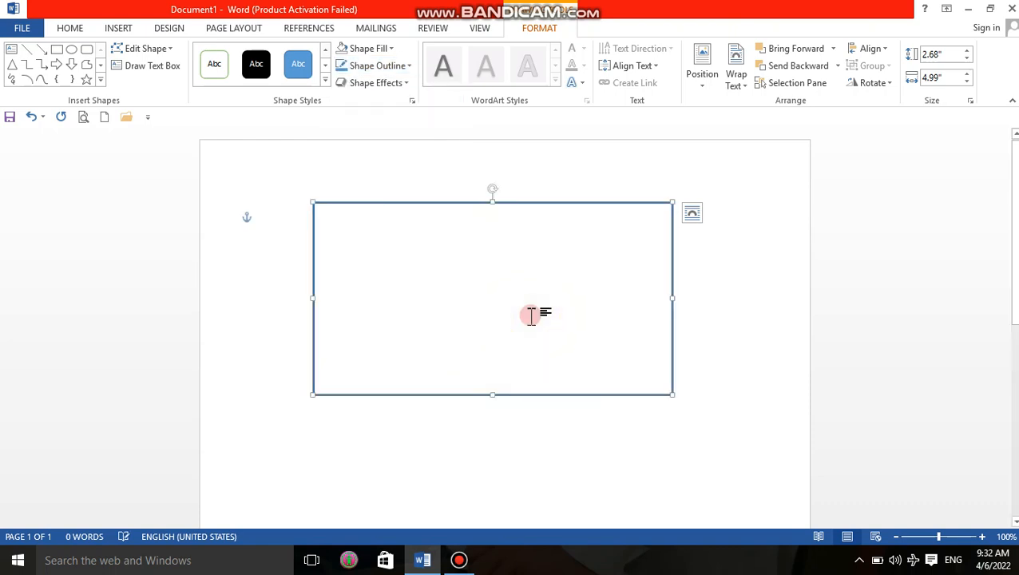
left_click(386, 68)
left_click(360, 99)
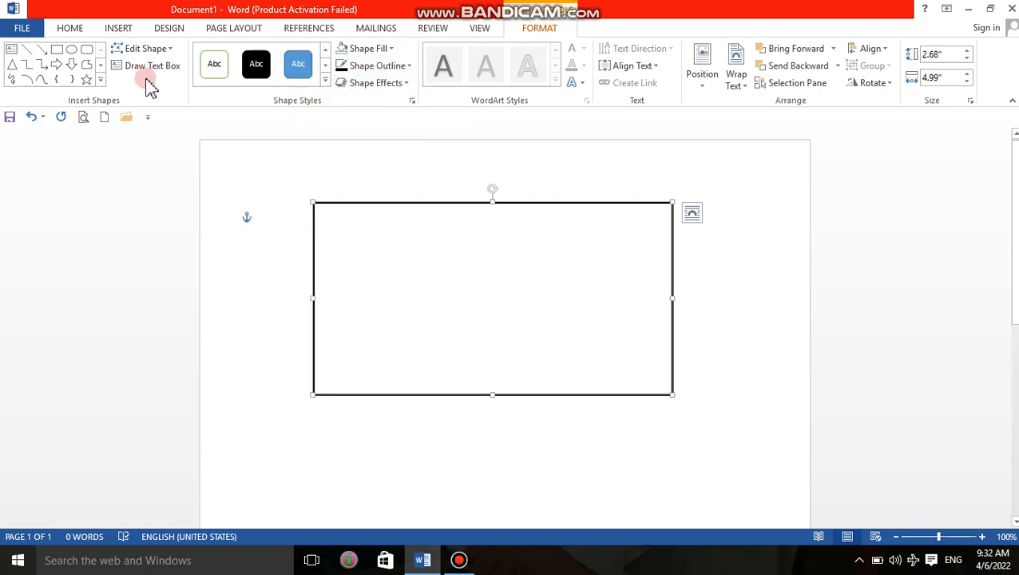
Step: Draw a small rectangle inside the frame's upper-left area, about 1.47" high and 1.13" wide
left_click(57, 49)
left_click_drag(340, 230, 420, 329)
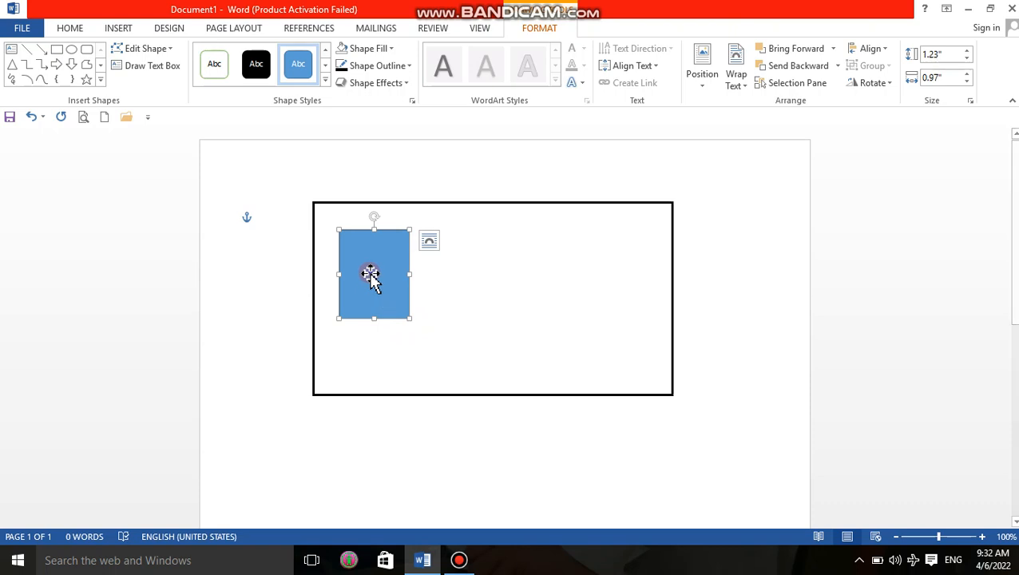
left_click_drag(409, 318, 416, 330)
left_click_drag(371, 287, 365, 280)
left_click_drag(407, 330, 412, 334)
Step: Fill the small rectangle with the picture 20200712_123524 from the Desktop folder
right_click(369, 281)
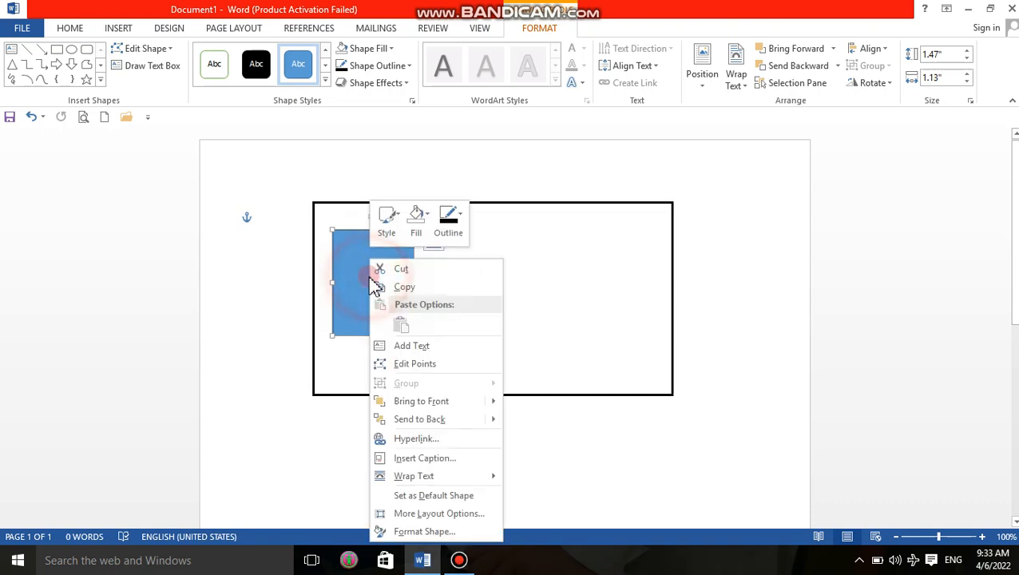
left_click(526, 282)
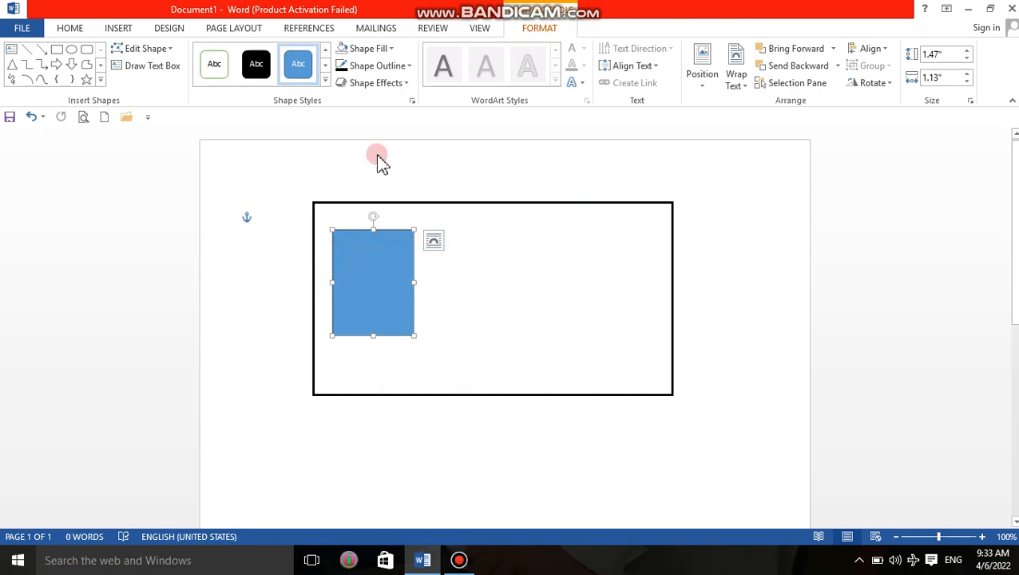
left_click(374, 49)
left_click(377, 217)
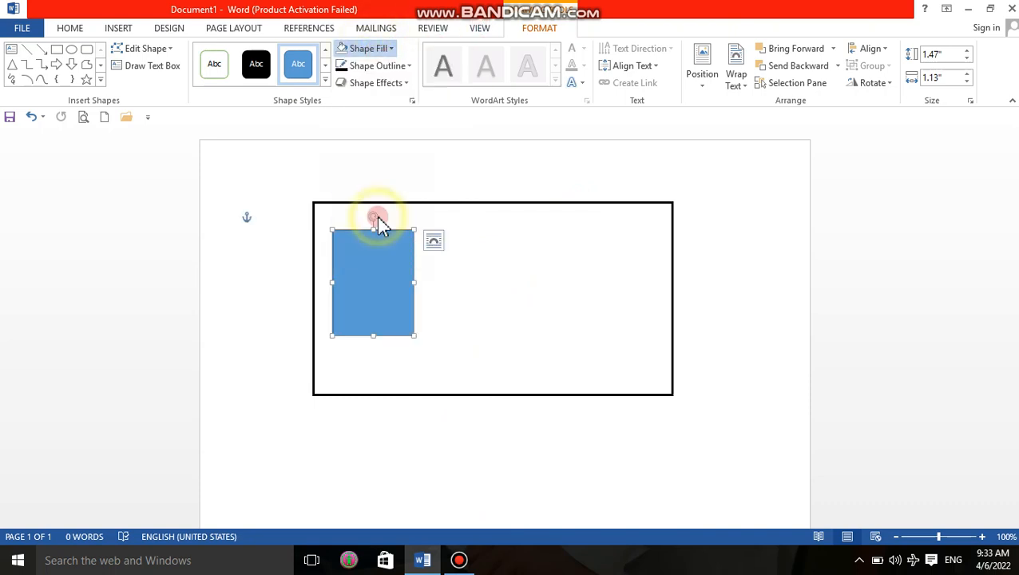
left_click(485, 318)
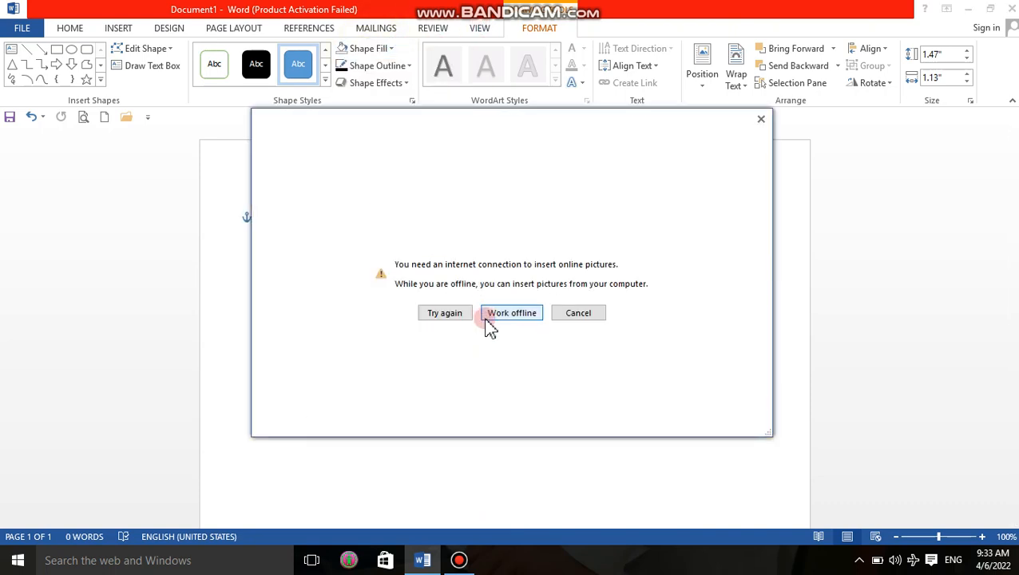
left_click(352, 251)
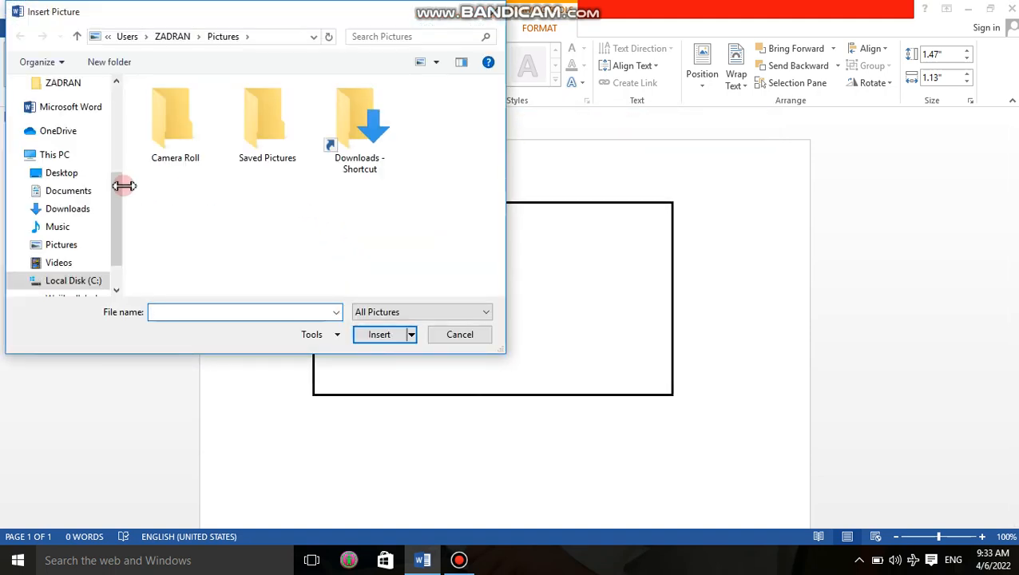
left_click(64, 177)
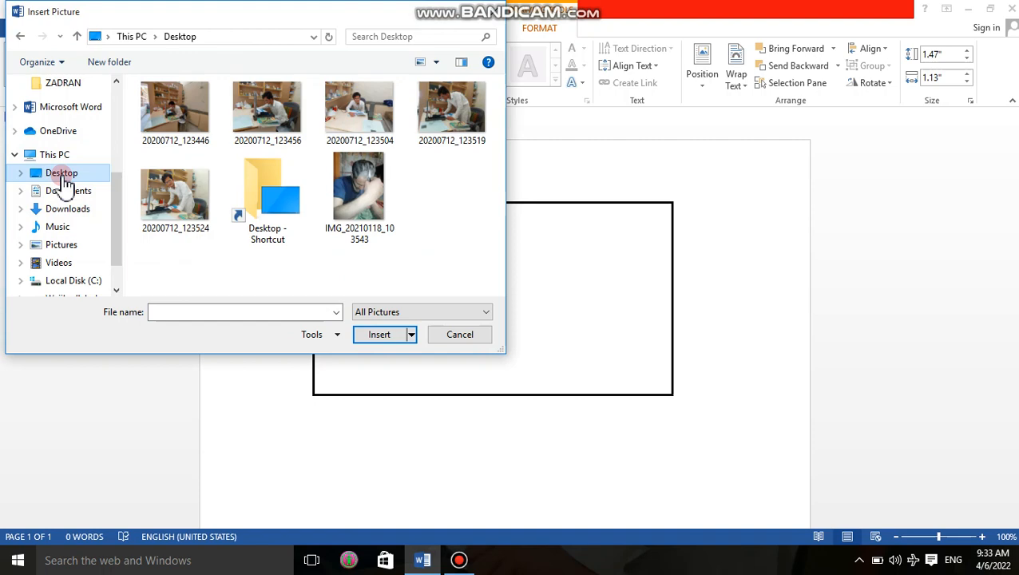
left_click(269, 124)
left_click(172, 205)
left_click(389, 336)
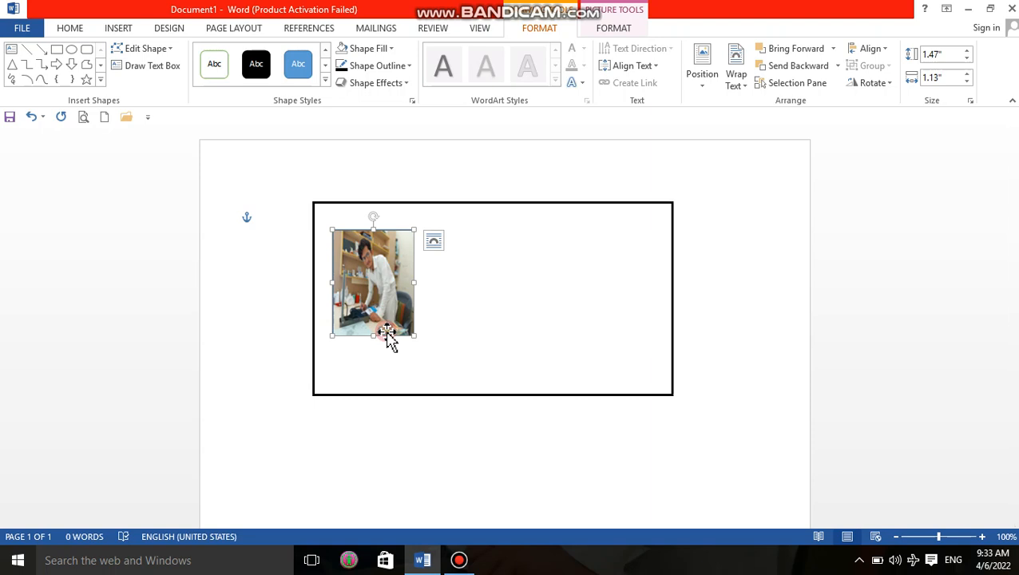
Step: Shorten the picture-filled rectangle to about 1.28" high and delete it
left_click_drag(375, 335, 375, 321)
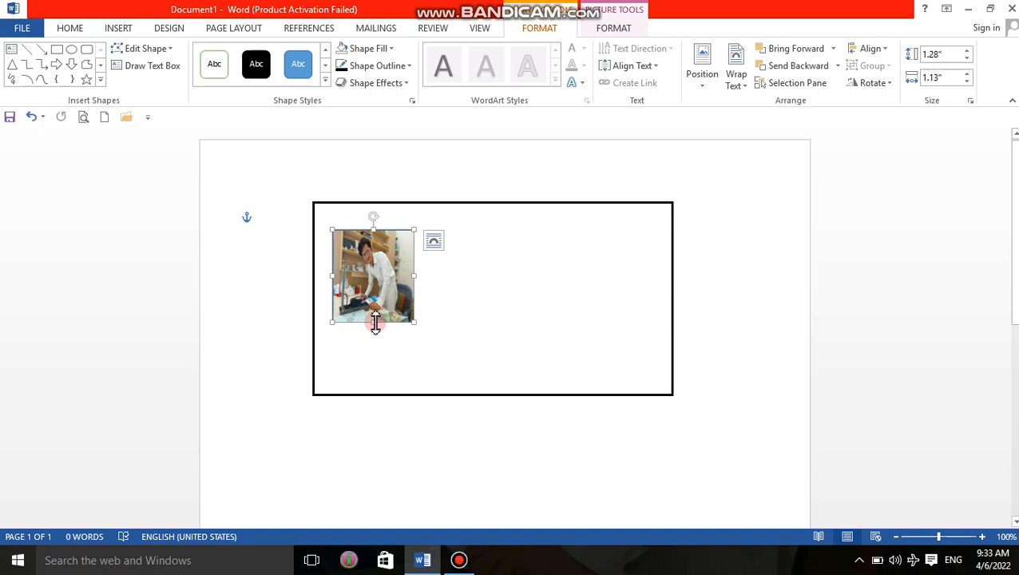
key("Delete")
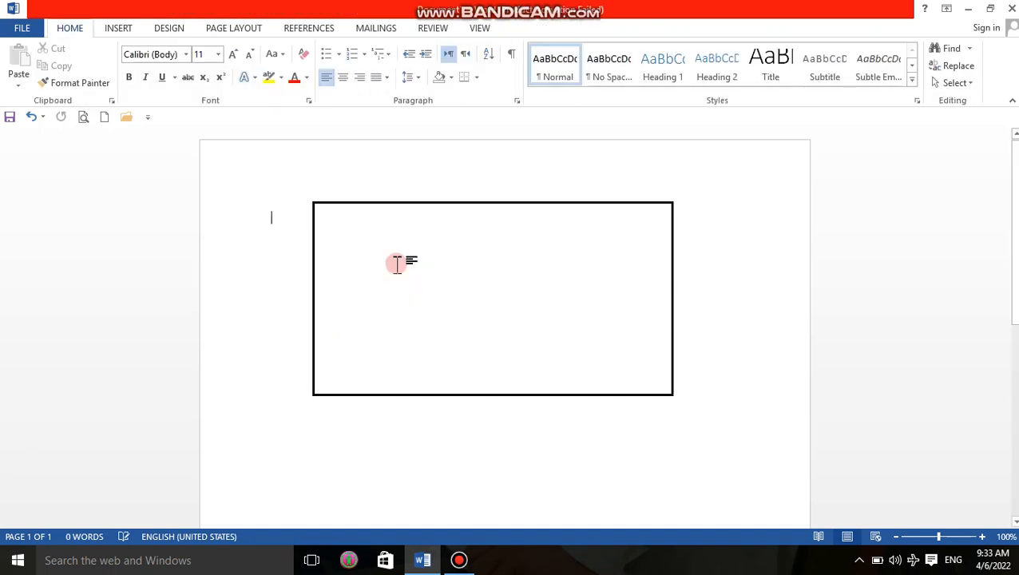
Step: Insert the picture 20200712_123524 from the Desktop folder and set its text wrapping to Tight
left_click(117, 30)
left_click(144, 88)
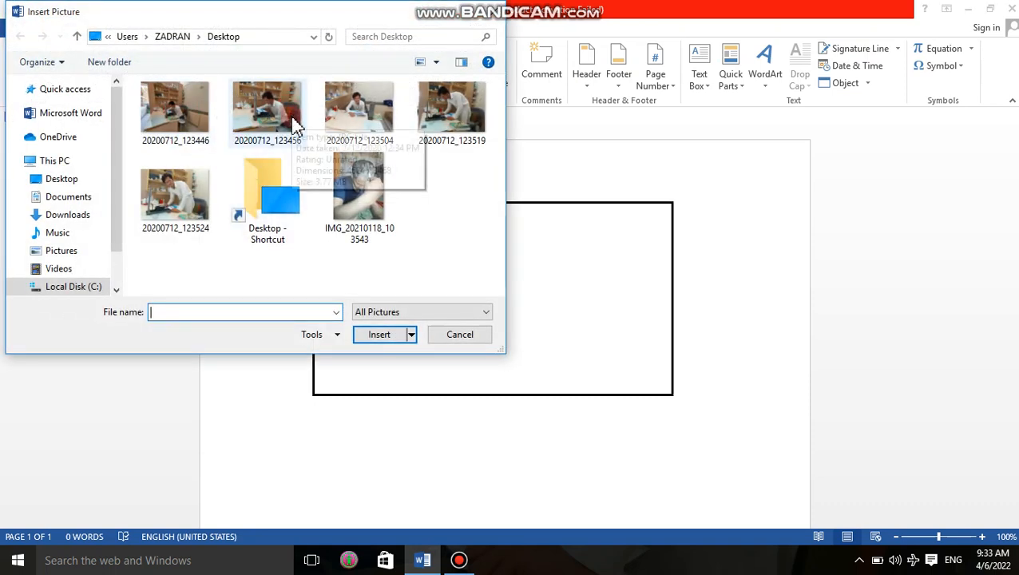
left_click(176, 195)
left_click(399, 335)
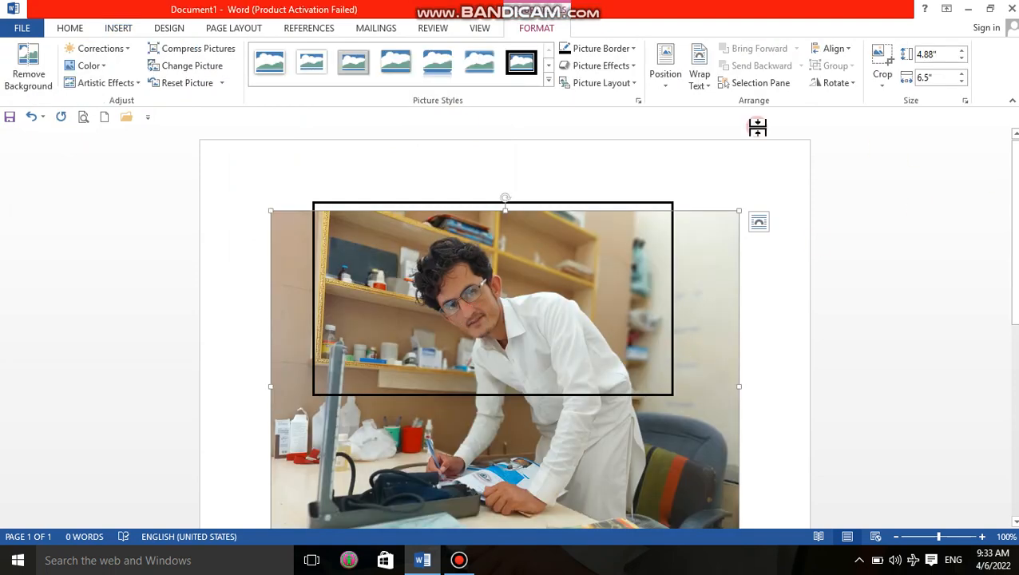
left_click(710, 88)
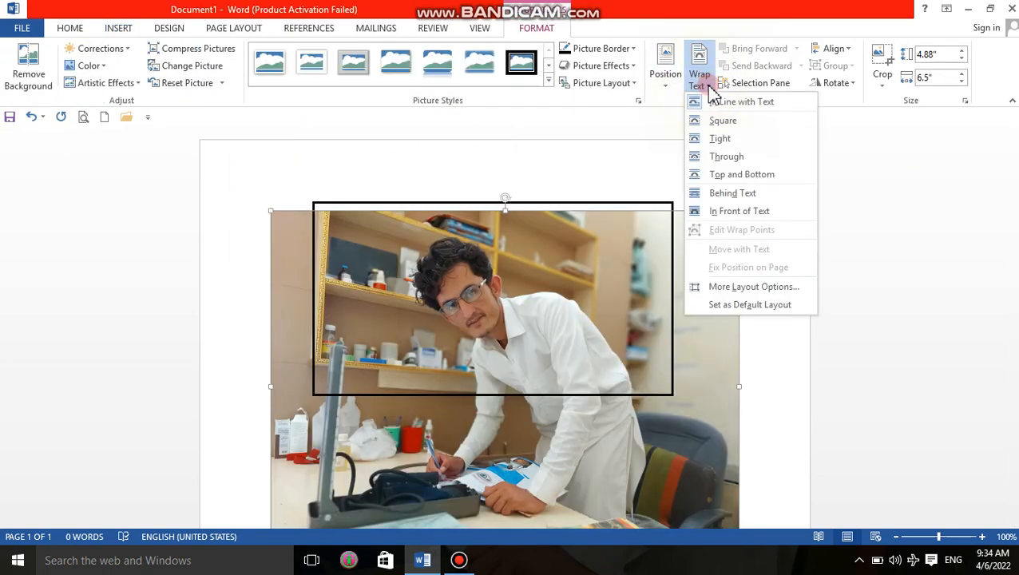
left_click(721, 141)
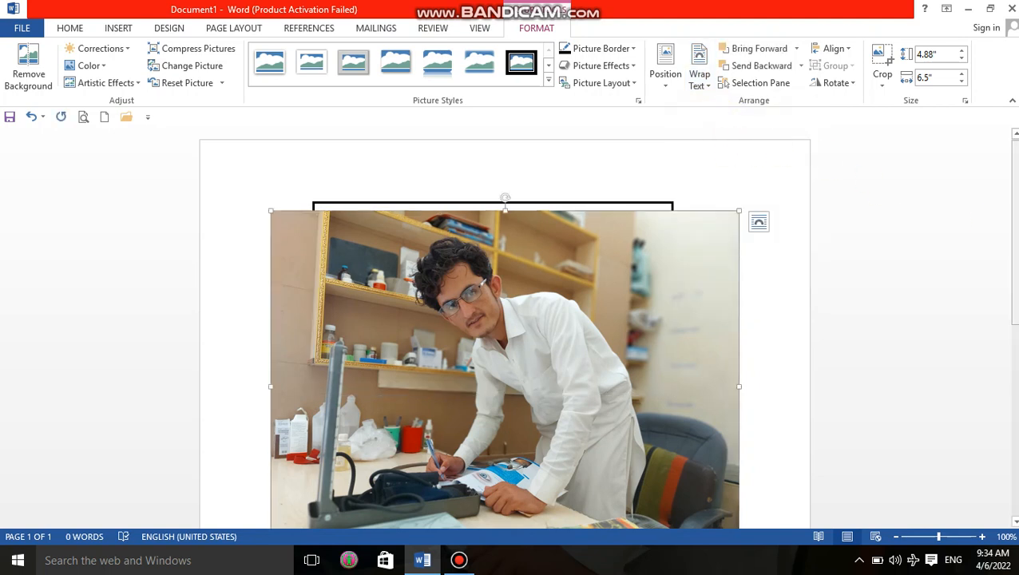
Step: Shrink the inserted photo proportionally to about 1.56" high and 2.08" wide
scroll(780, 363, "down", 3)
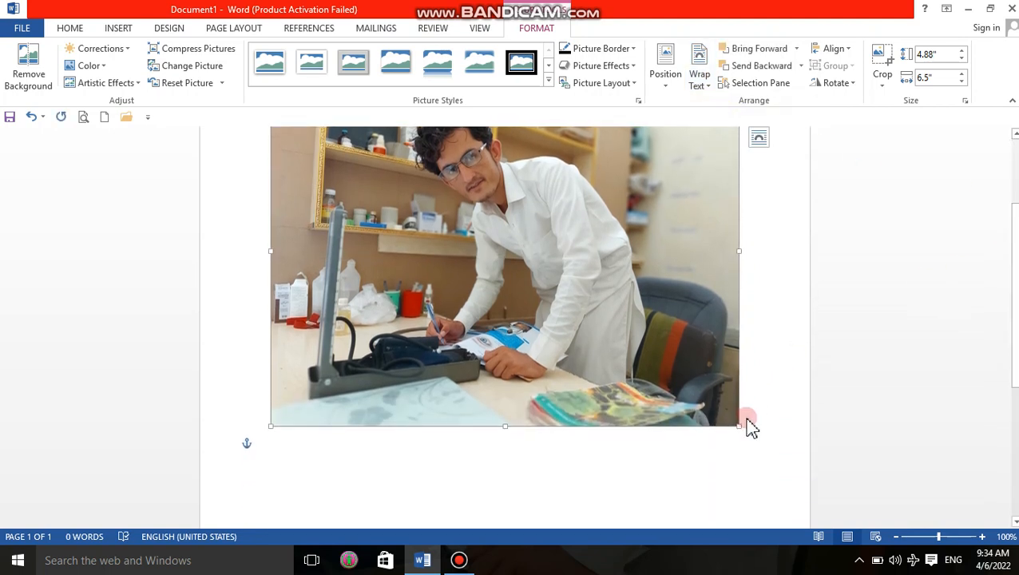
left_click_drag(738, 427, 336, 190)
scroll(504, 260, "up", 2)
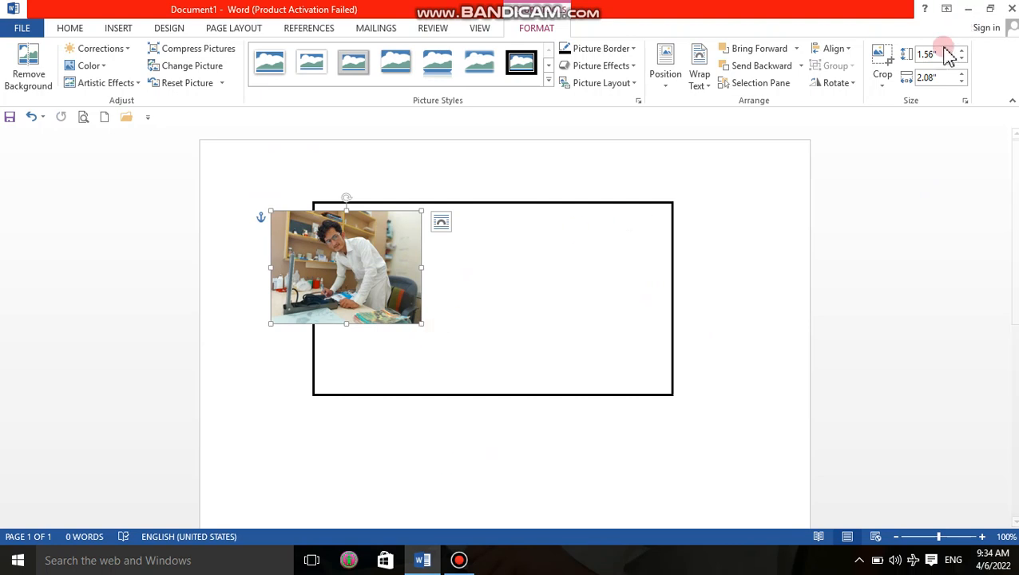
Step: Crop the photo to the person's head and shoulders, about 0.95" high and 0.79" wide
left_click(883, 80)
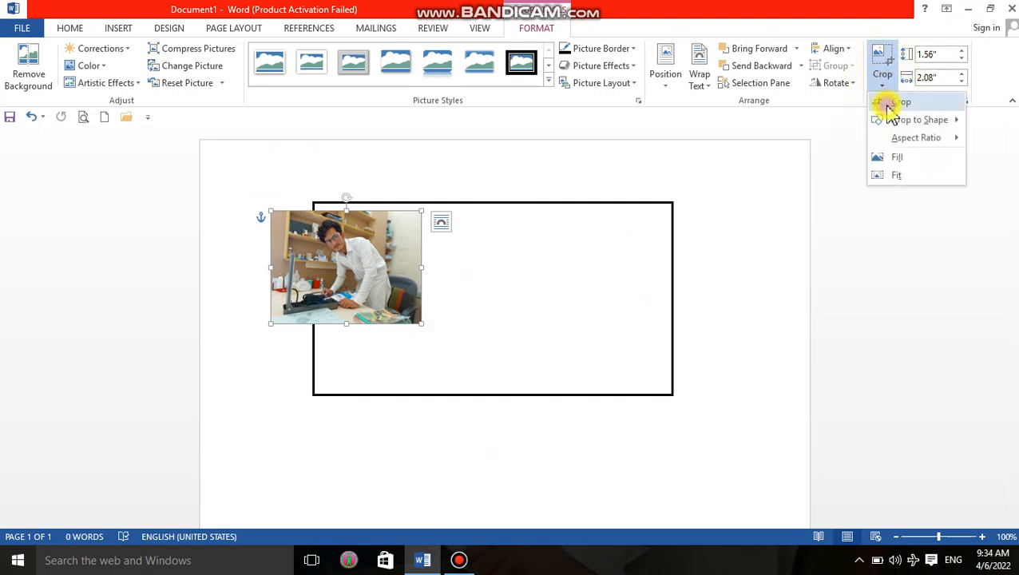
left_click(890, 104)
left_click_drag(422, 267, 368, 268)
left_click_drag(270, 265, 313, 269)
left_click_drag(342, 323, 342, 279)
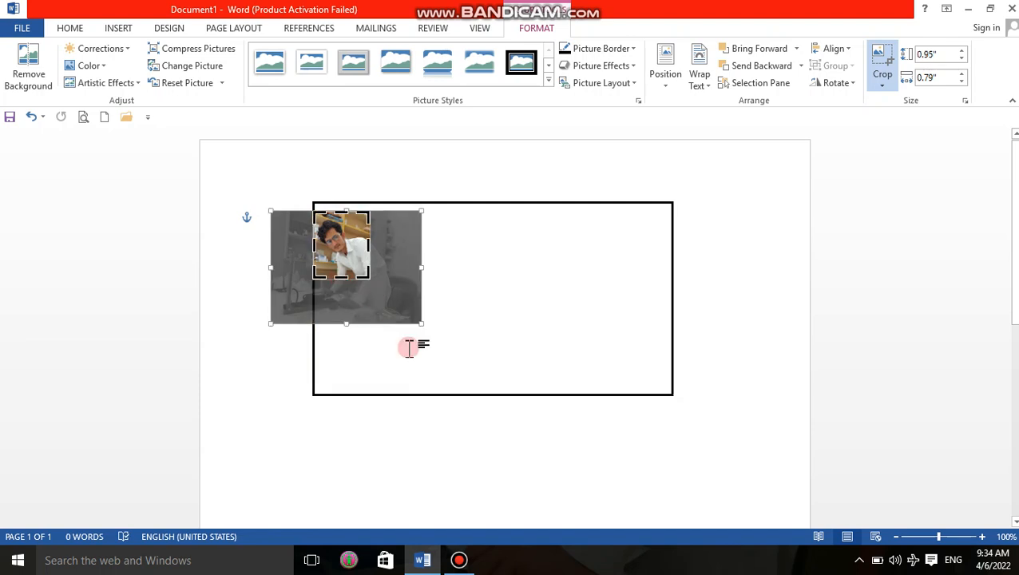
left_click(716, 136)
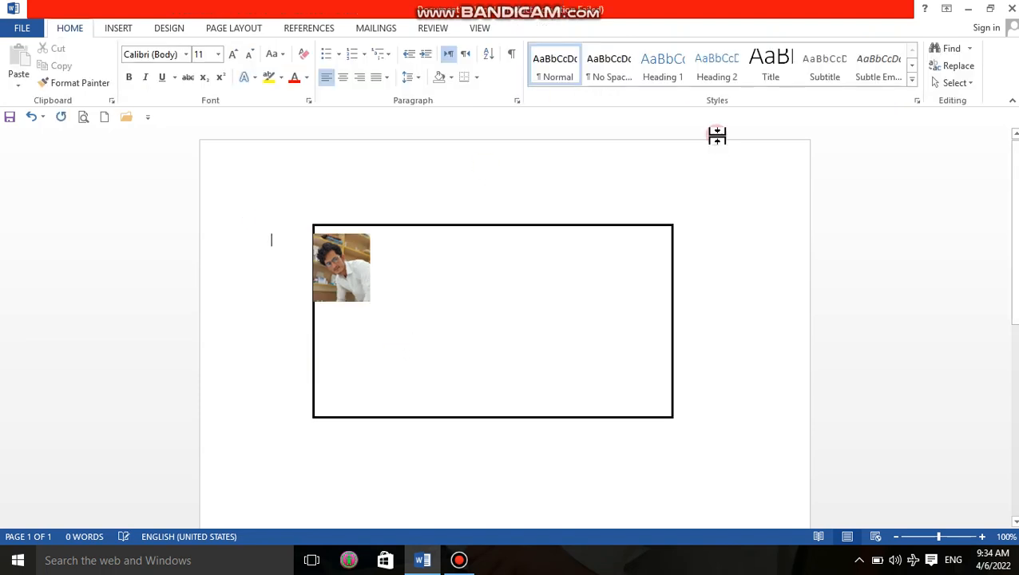
Step: Enlarge the cropped photo to about 1.32" by 1.1" and place it inside the frame's upper-left corner
left_click(356, 264)
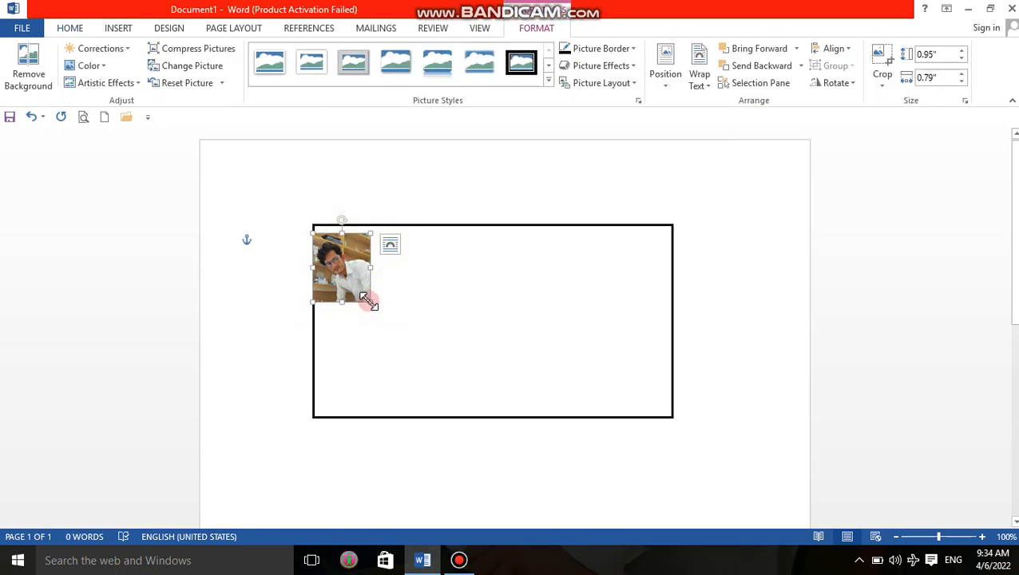
left_click_drag(370, 301, 392, 334)
left_click_drag(370, 280, 372, 281)
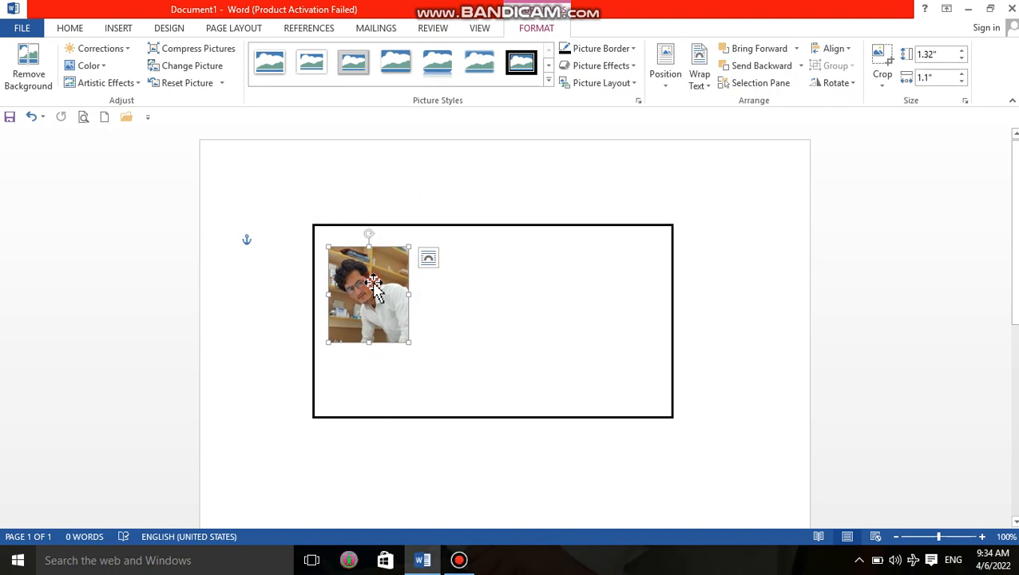
left_click(587, 348)
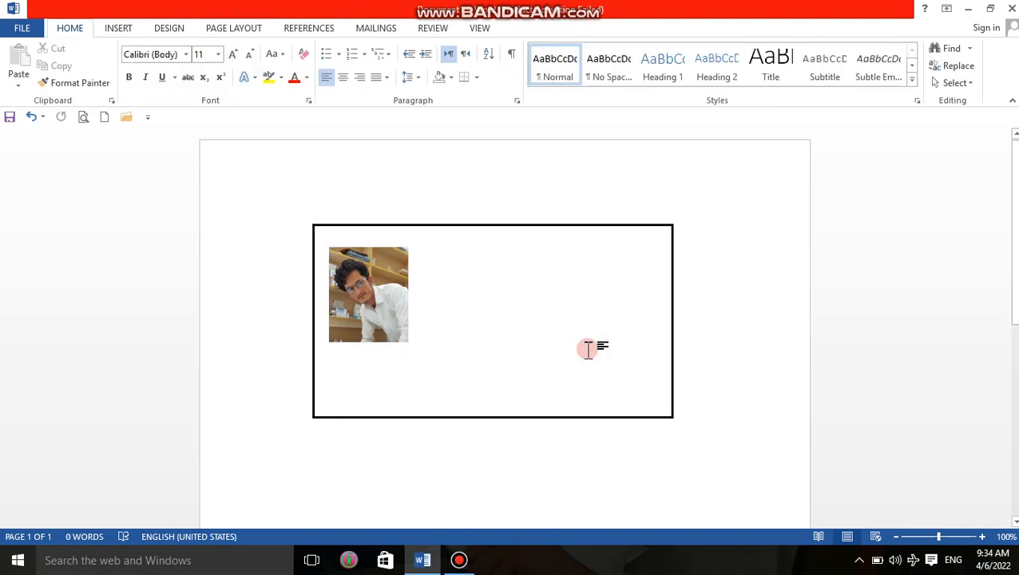
Step: Make the black-outlined rectangle ready for text entry and left-align its text
left_click(486, 272)
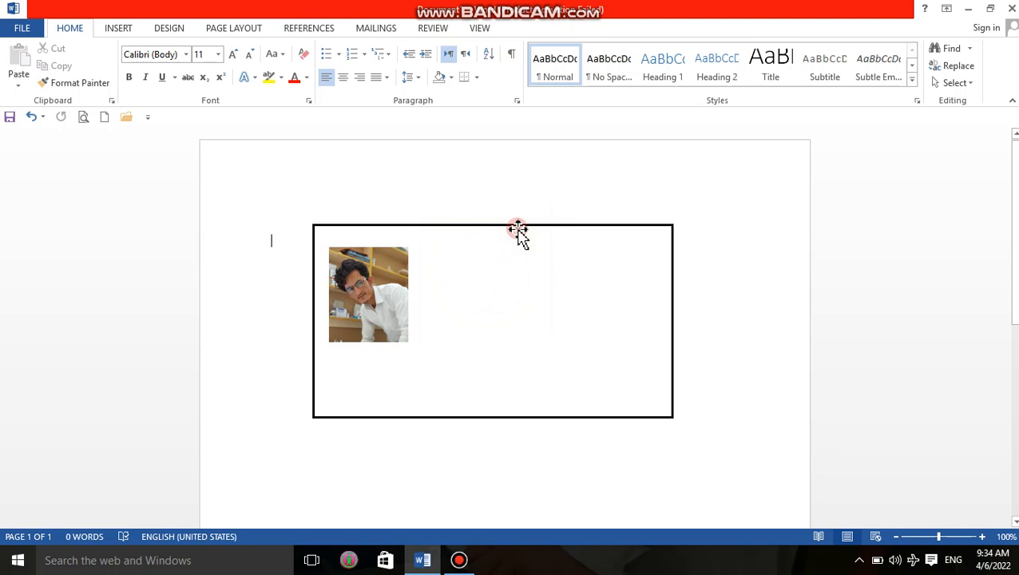
right_click(517, 227)
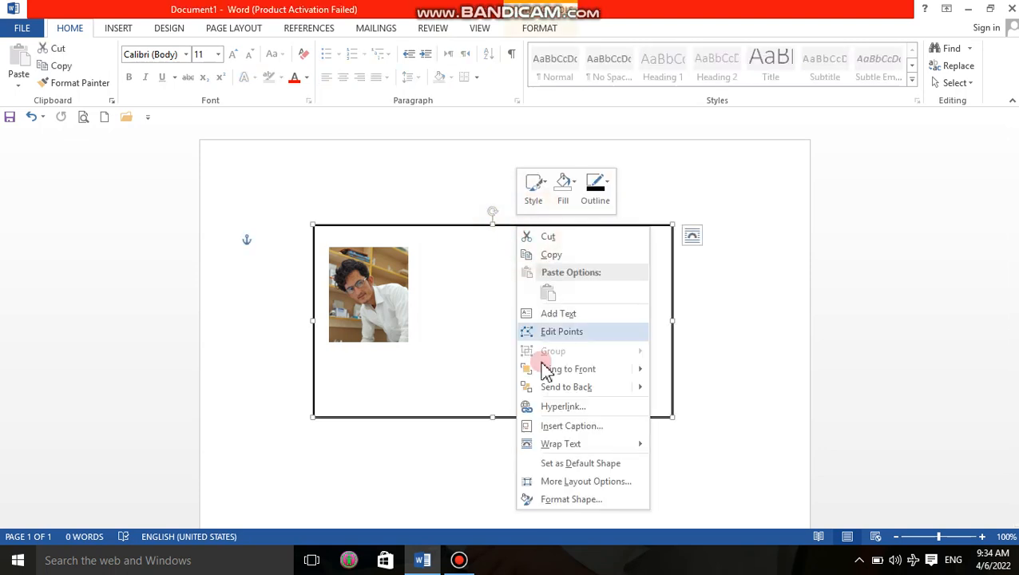
left_click(548, 314)
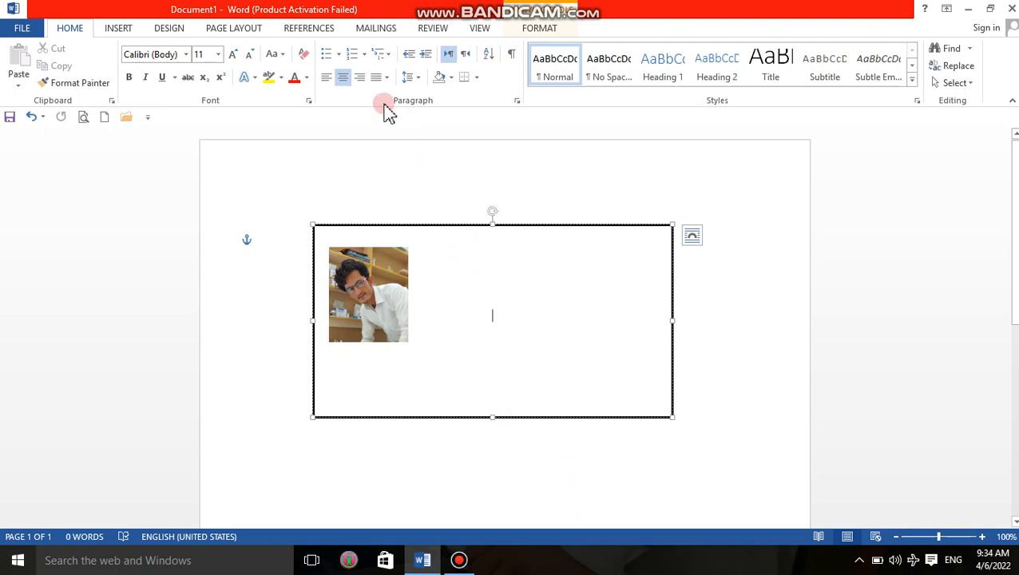
left_click(327, 79)
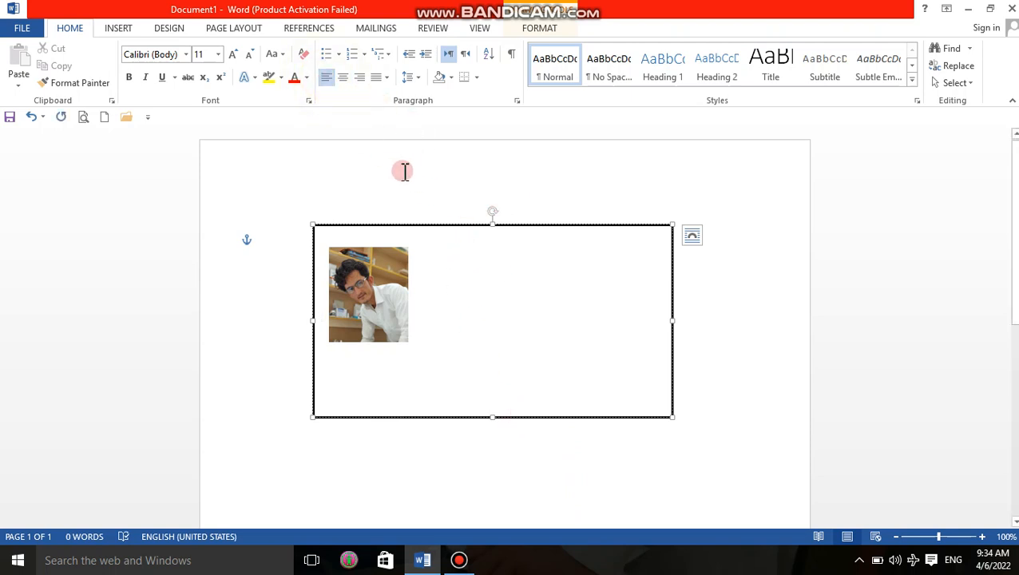
left_click(539, 31)
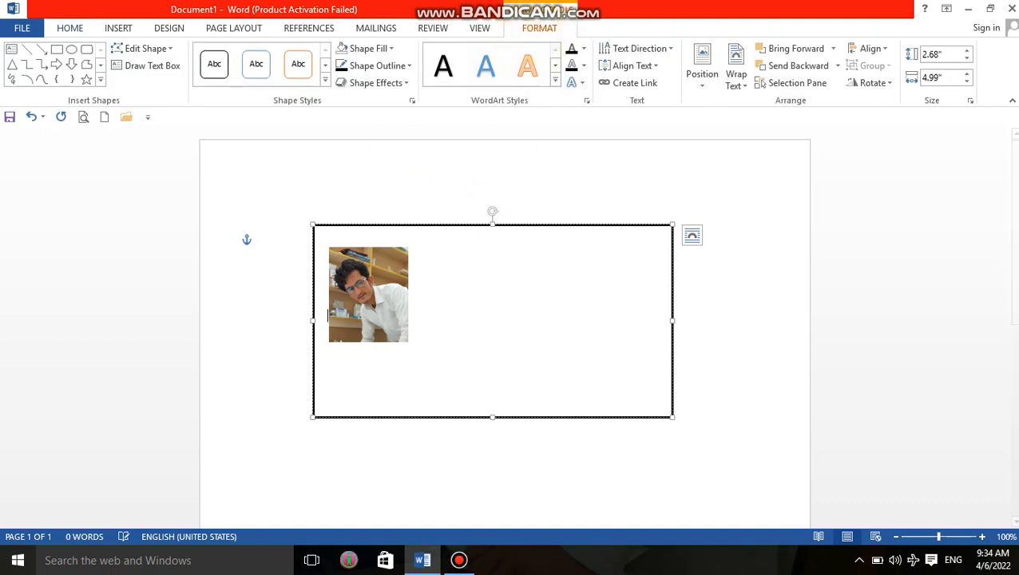